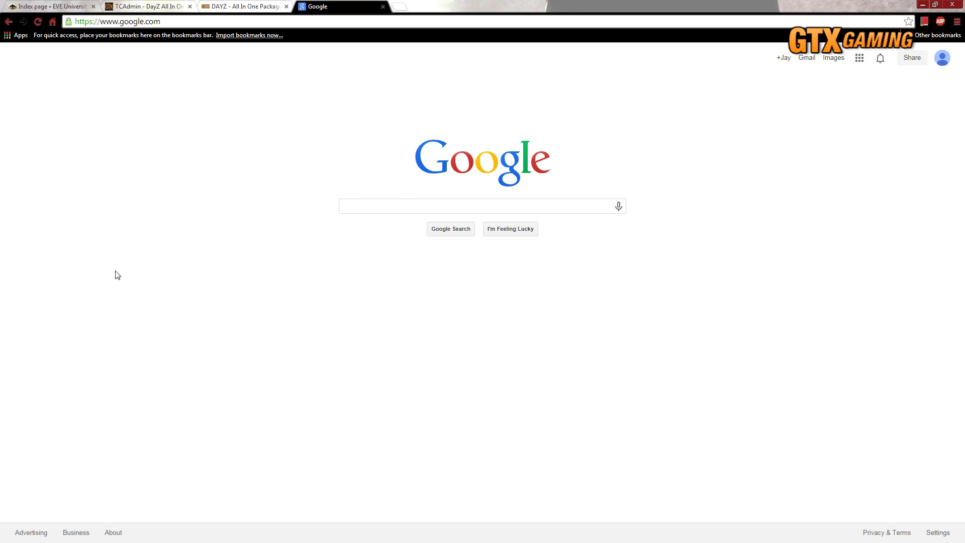
# Google 'snap building pro' and open the epochmod.com topic '[1.4.1] Snap Building PRO'.
pyautogui.click(396, 205)
pyautogui.write('snap building pro')
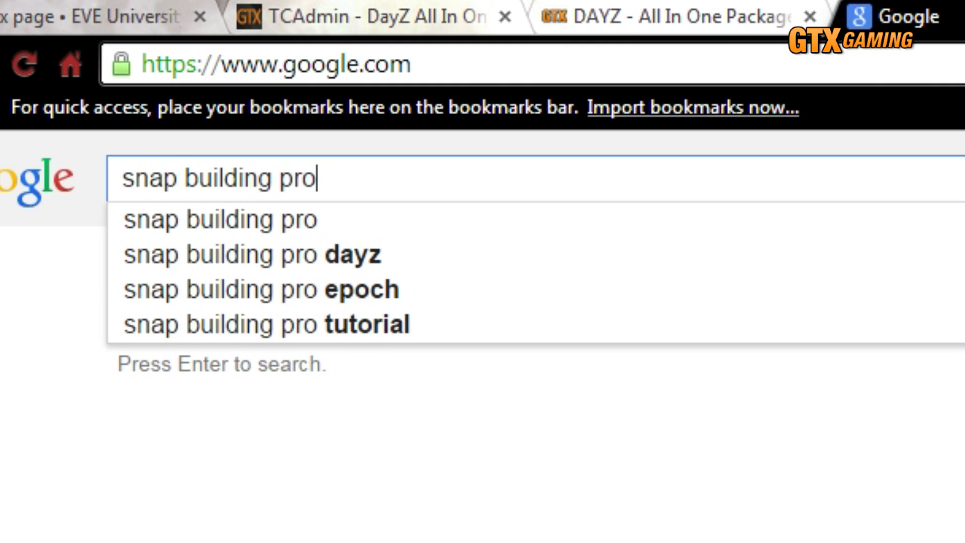
pyautogui.press('Return')
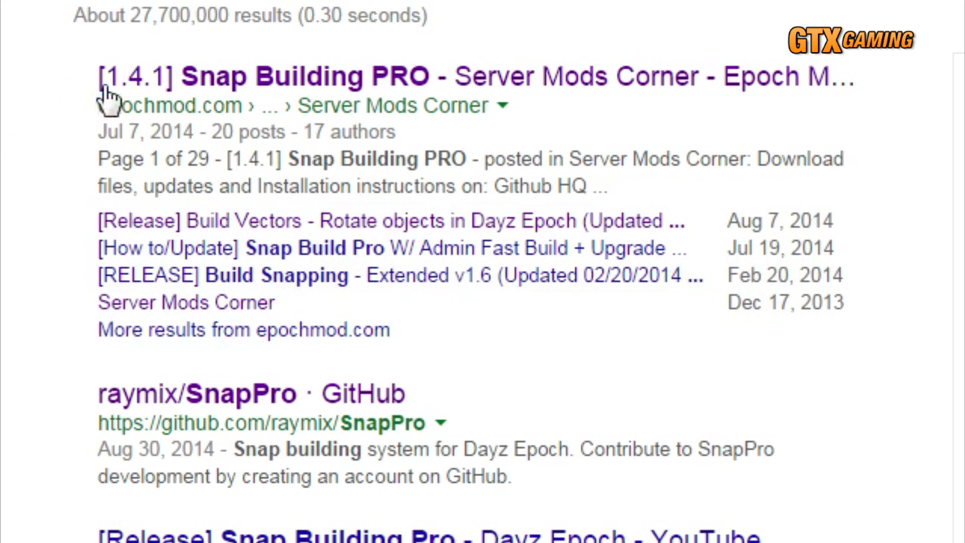
pyautogui.moveTo(99, 80); pyautogui.dragTo(672, 383)
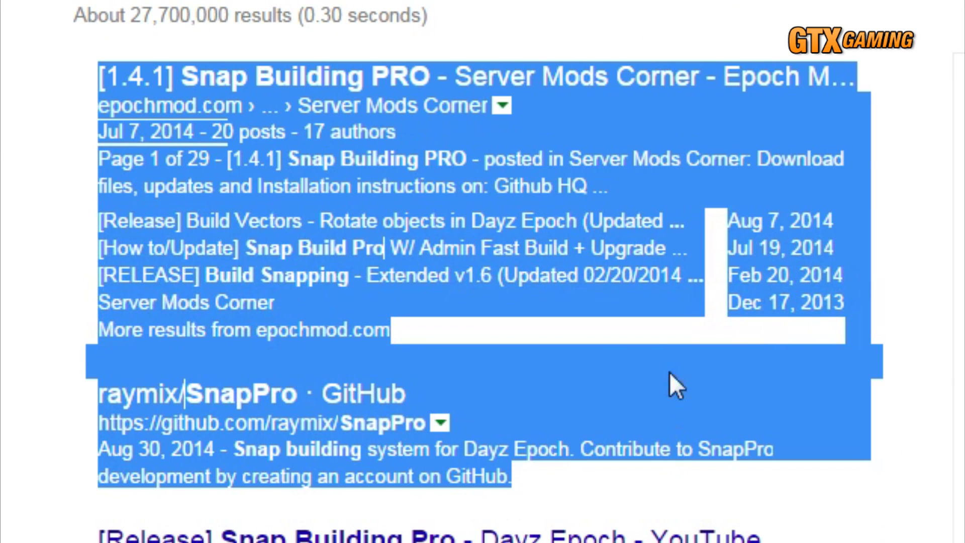
pyautogui.click(28, 174)
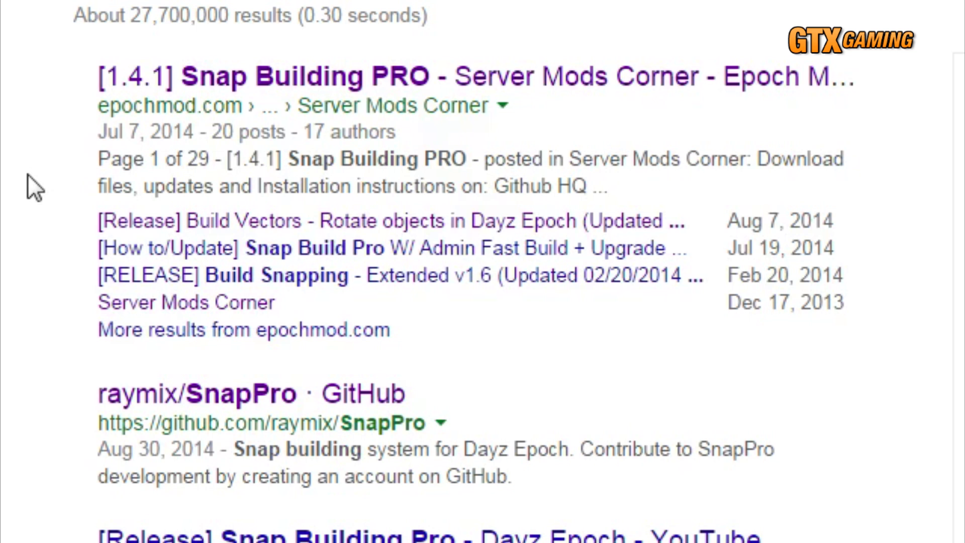
pyautogui.click(384, 75)
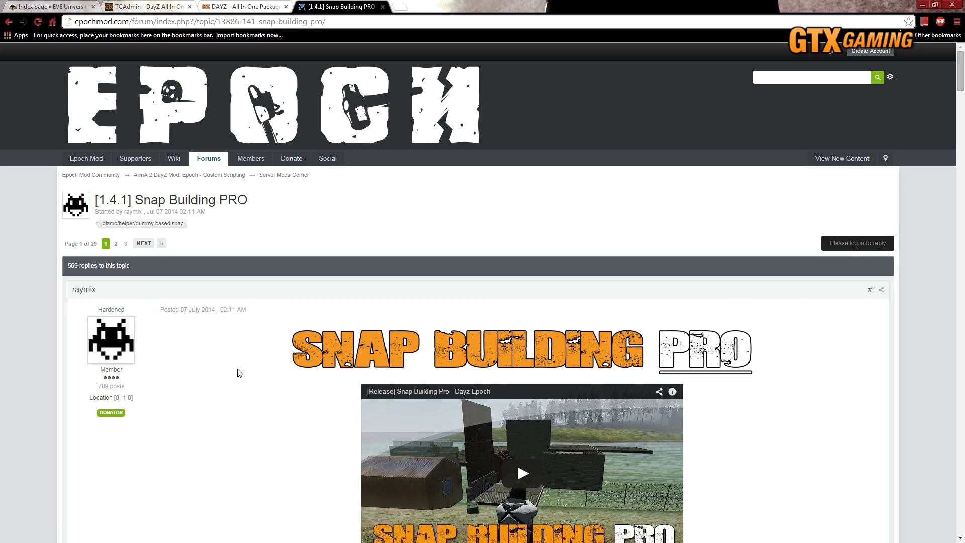
# Follow the forum post's Github link to the raymix/SnapPro repository page.
pyautogui.scroll(-3, 246, 382)
pyautogui.scroll(-6, 239, 373)
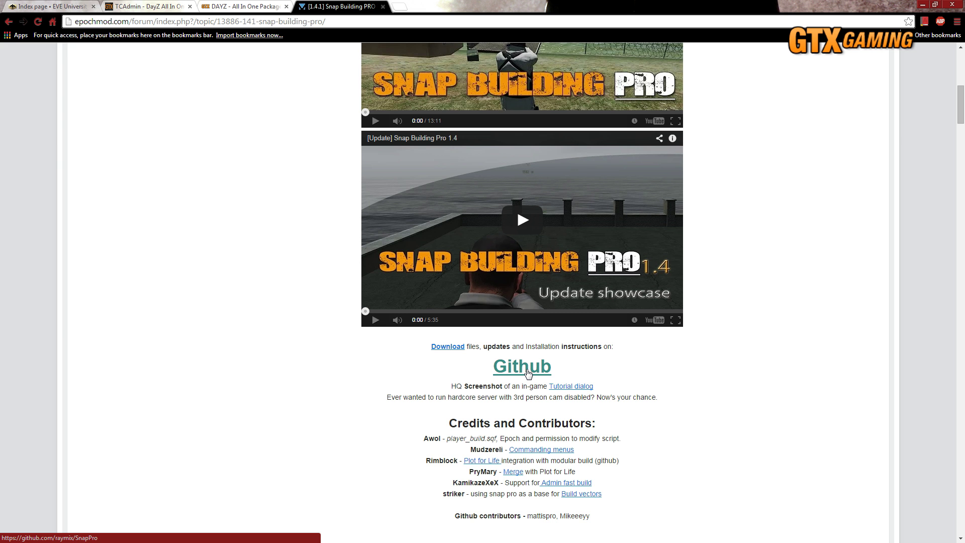
pyautogui.click(528, 373)
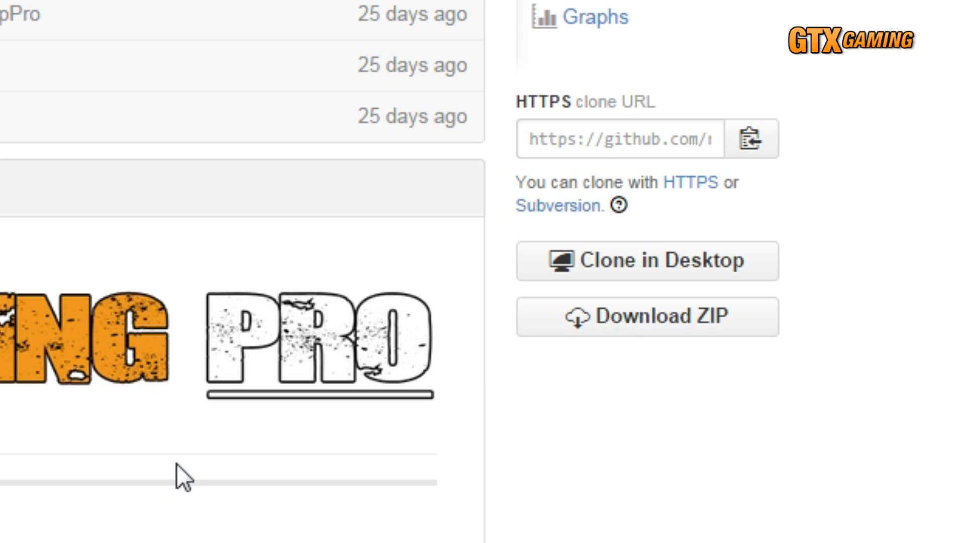
# Download SnapPro as a ZIP and scroll down to the Installation ver 1.4.1 readme.
pyautogui.click(649, 322)
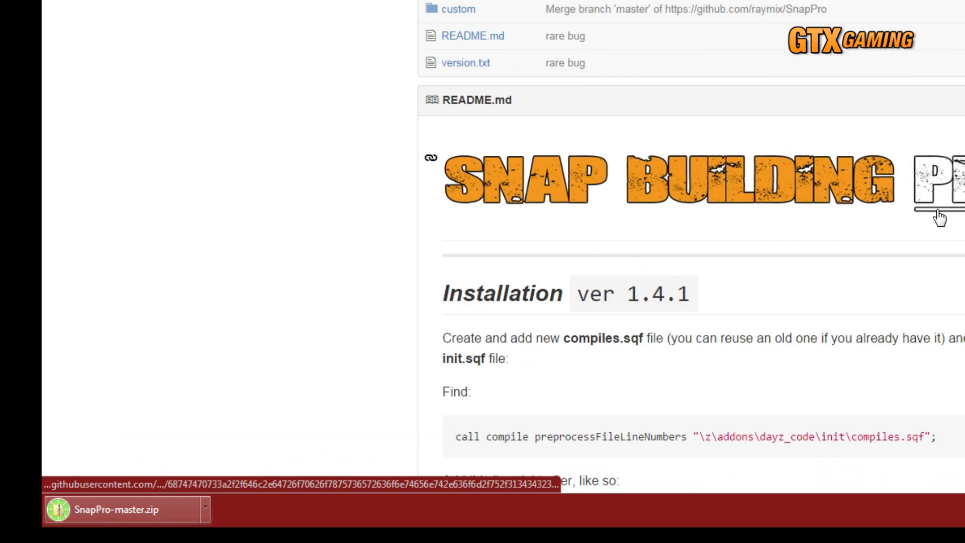
pyautogui.scroll(-5, 650, 409)
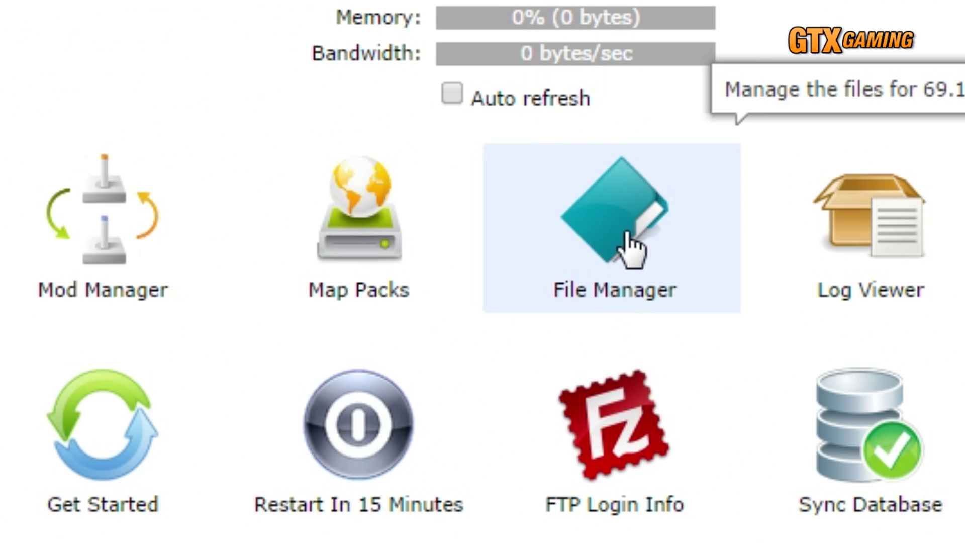
# Browse the File Manager through MPMissions into the DayZ_Epoch_11.Chernarus folder.
pyautogui.click(631, 247)
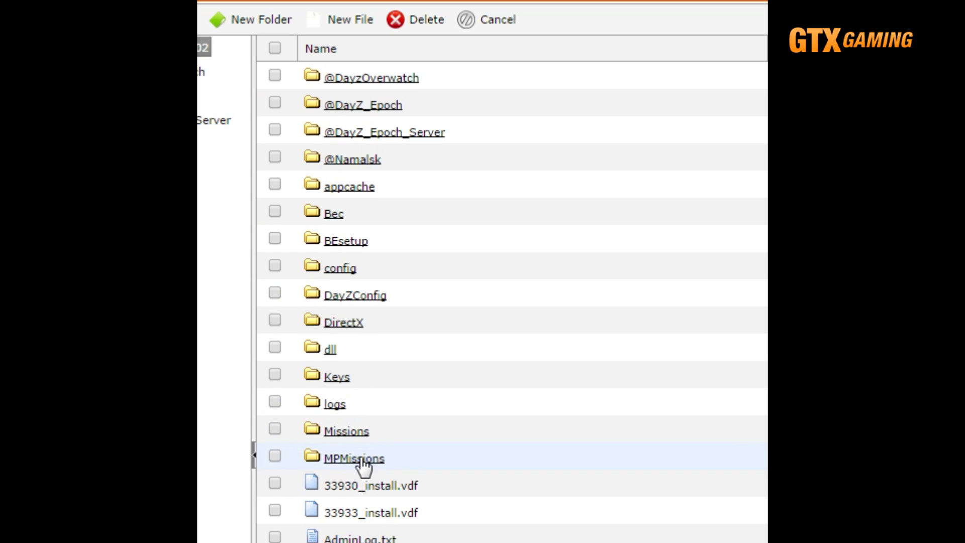
pyautogui.click(359, 456)
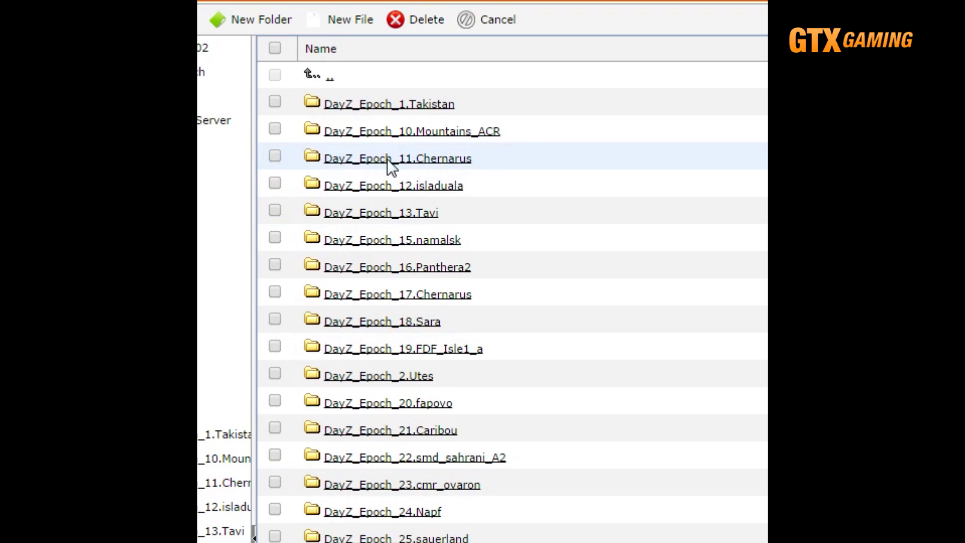
pyautogui.click(387, 159)
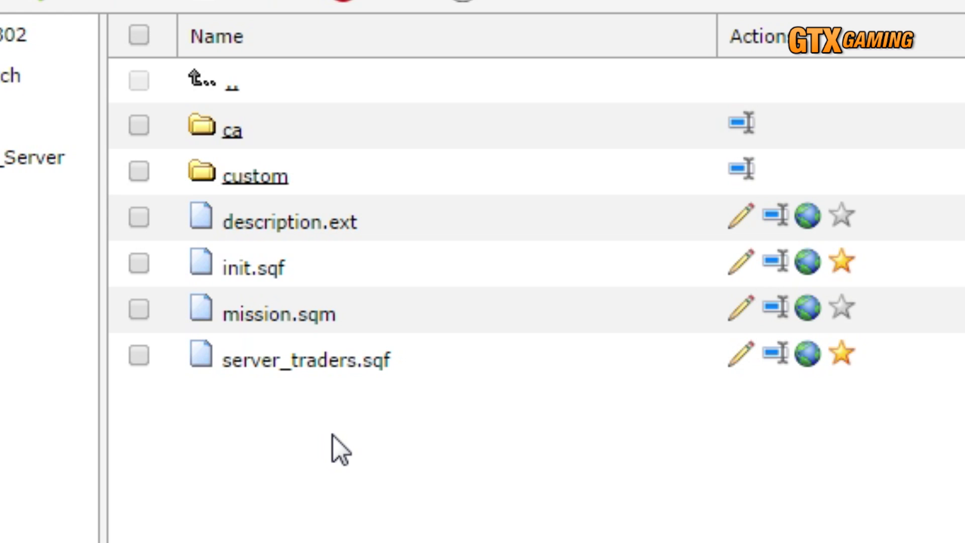
pyautogui.click(736, 262)
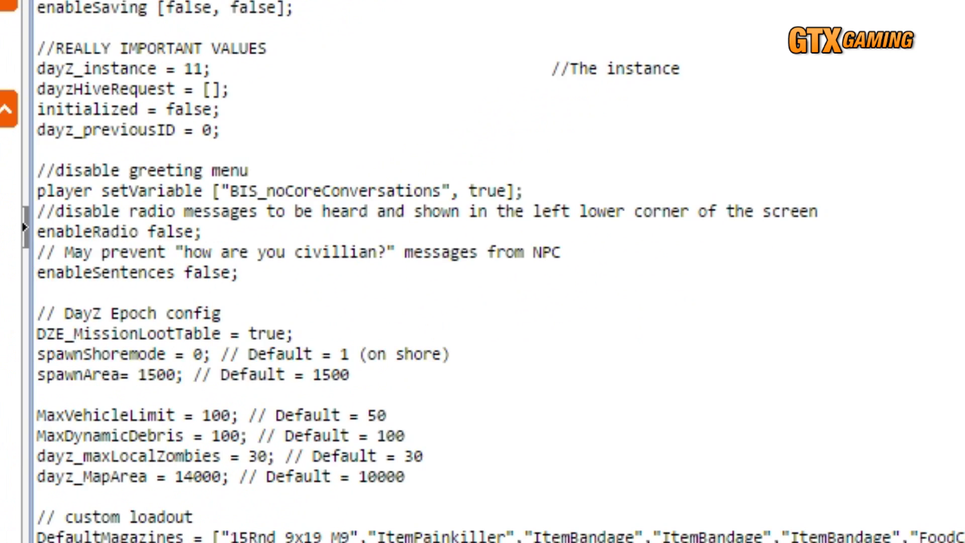
pyautogui.scroll(-8, 503, 271)
pyautogui.scroll(-10, 395, 309)
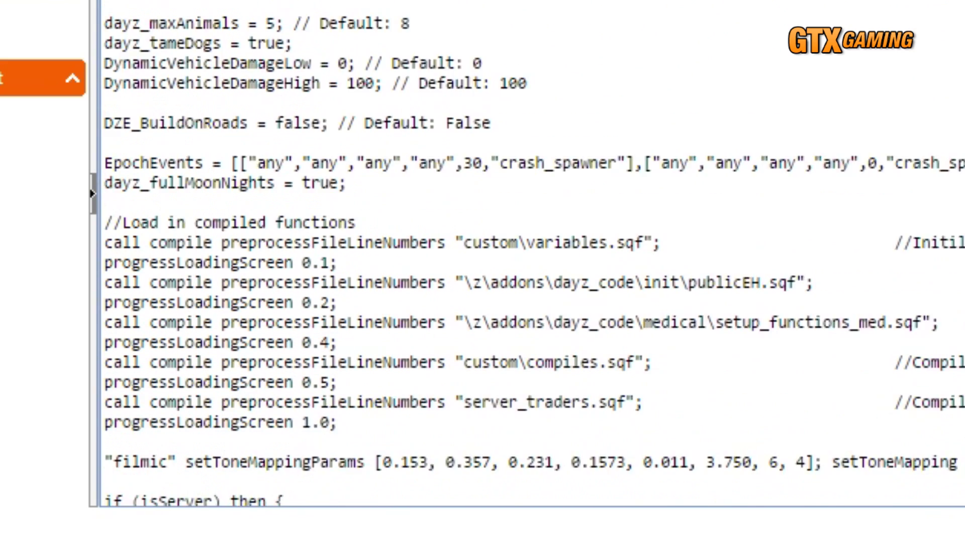
pyautogui.tripleClick(395, 309)
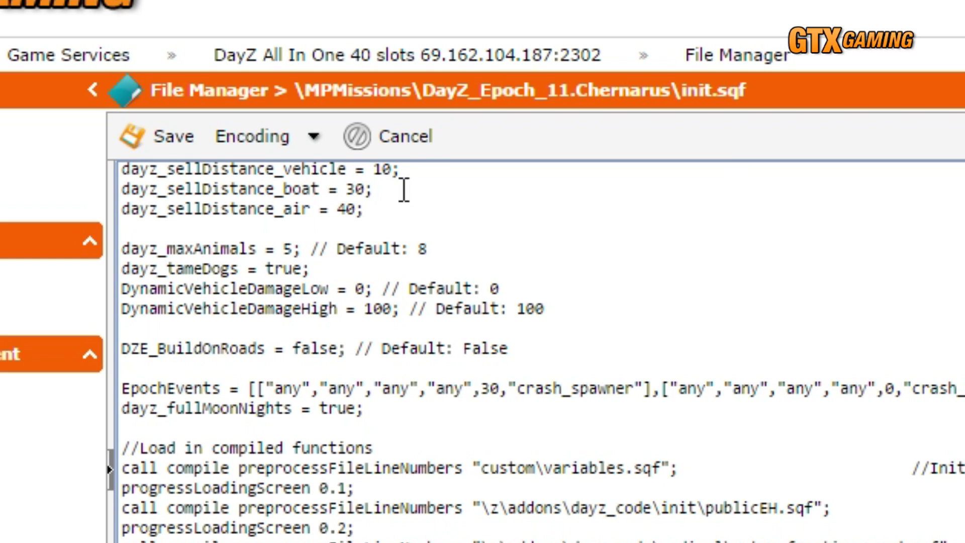
pyautogui.click(407, 143)
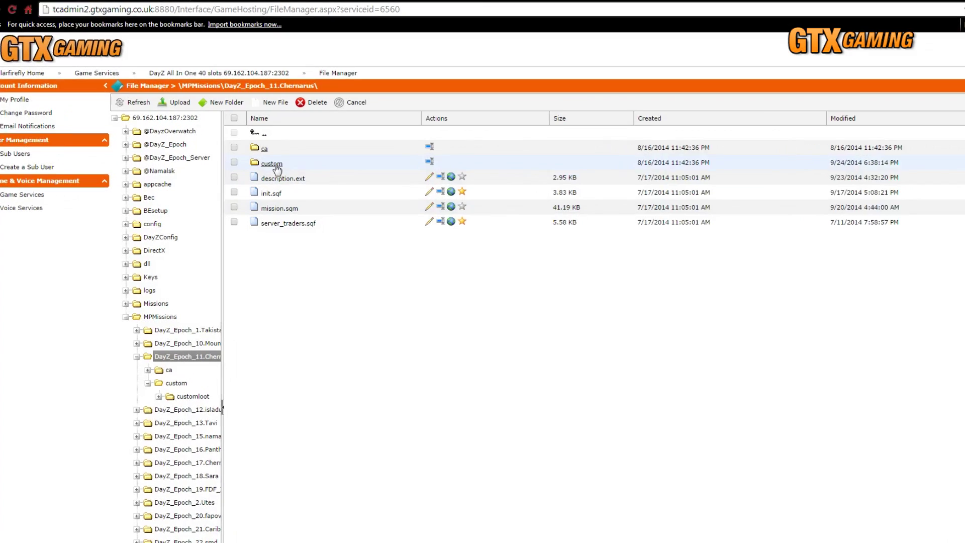
# Open custom/compiles.sqf in the editor and return to the readme's compiles.sqf lines.
pyautogui.click(275, 164)
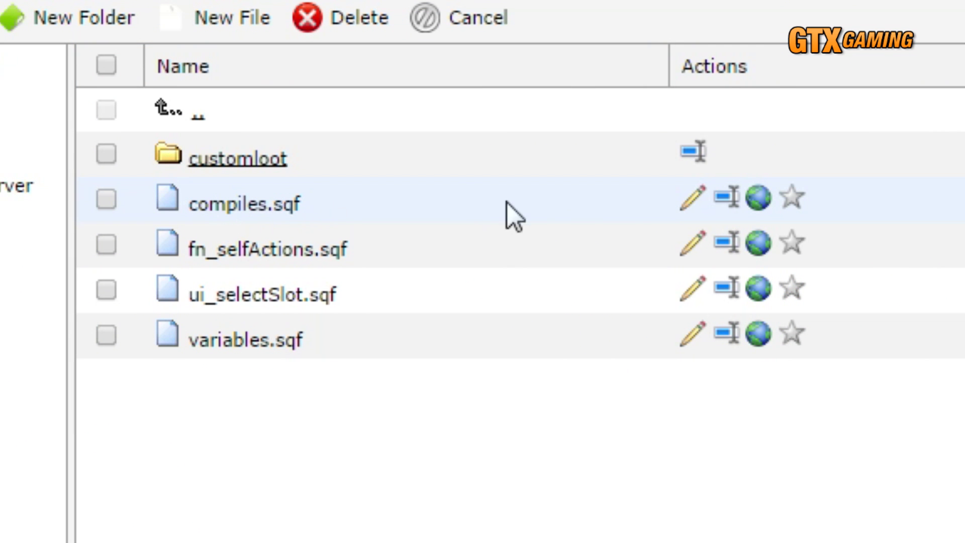
pyautogui.click(690, 199)
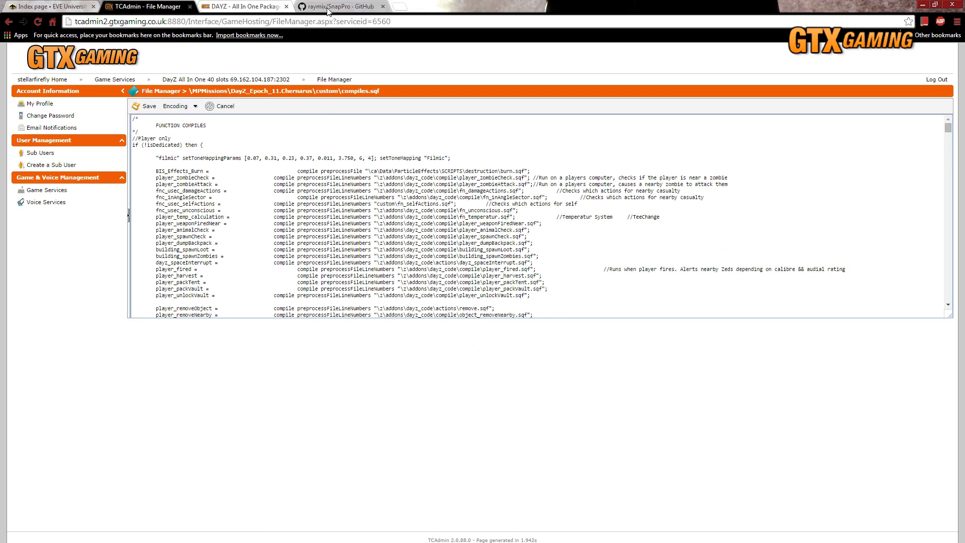
pyautogui.click(328, 10)
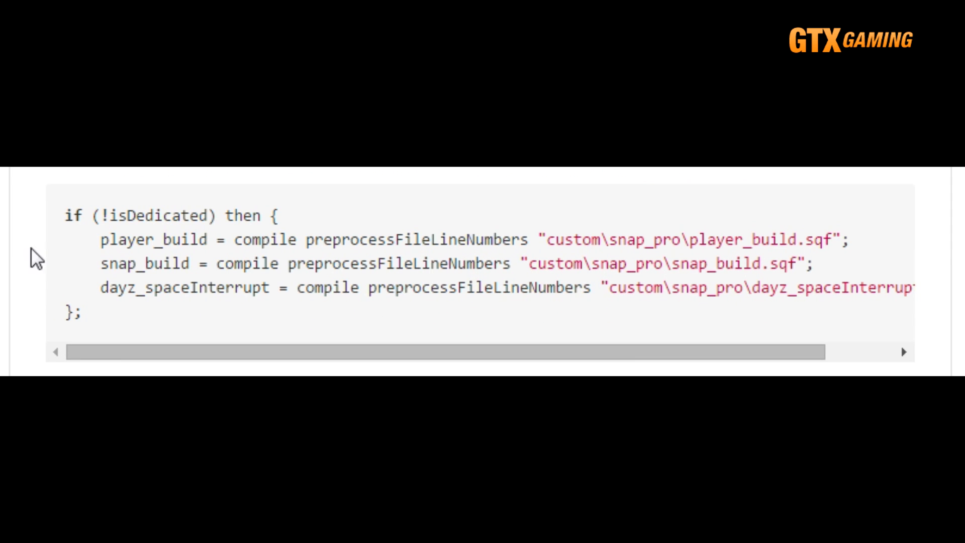
# Copy the readme's if (!isDedicated) compile block and return to the compiles.sqf editor.
pyautogui.moveTo(68, 217); pyautogui.dragTo(107, 314)
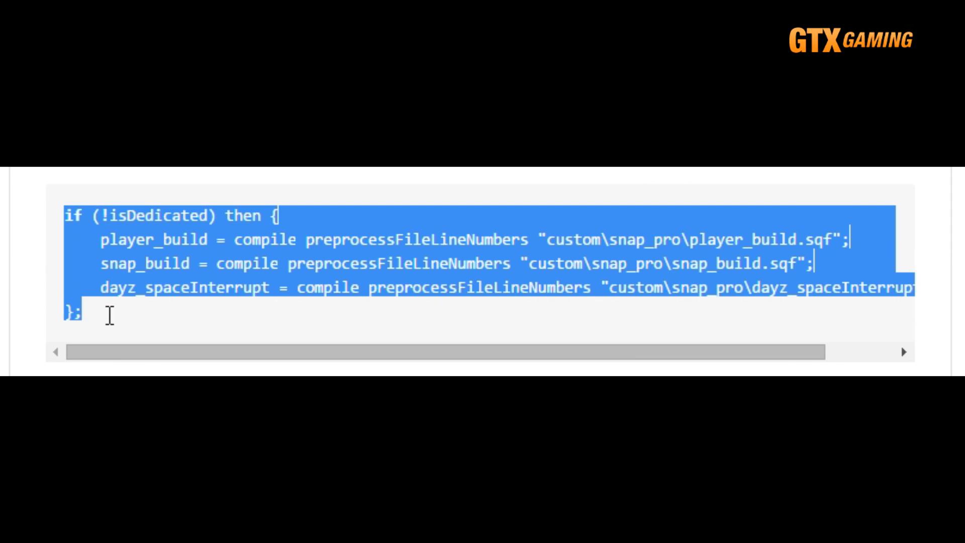
pyautogui.rightClick(170, 262)
pyautogui.click(191, 276)
pyautogui.click(146, 6)
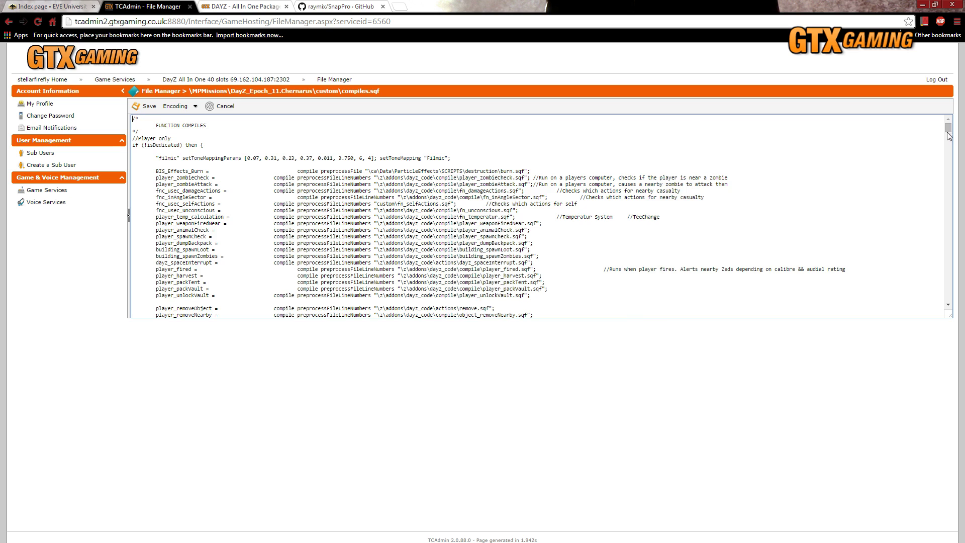
# Paste the if (!isDedicated) block above initialized = true; in compiles.sqf.
pyautogui.moveTo(948, 136); pyautogui.dragTo(949, 302)
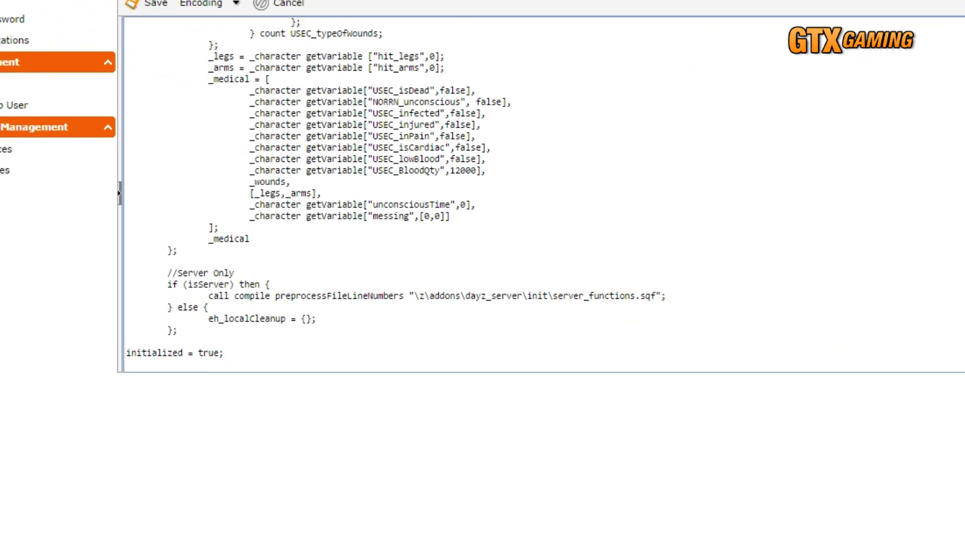
pyautogui.click(182, 340)
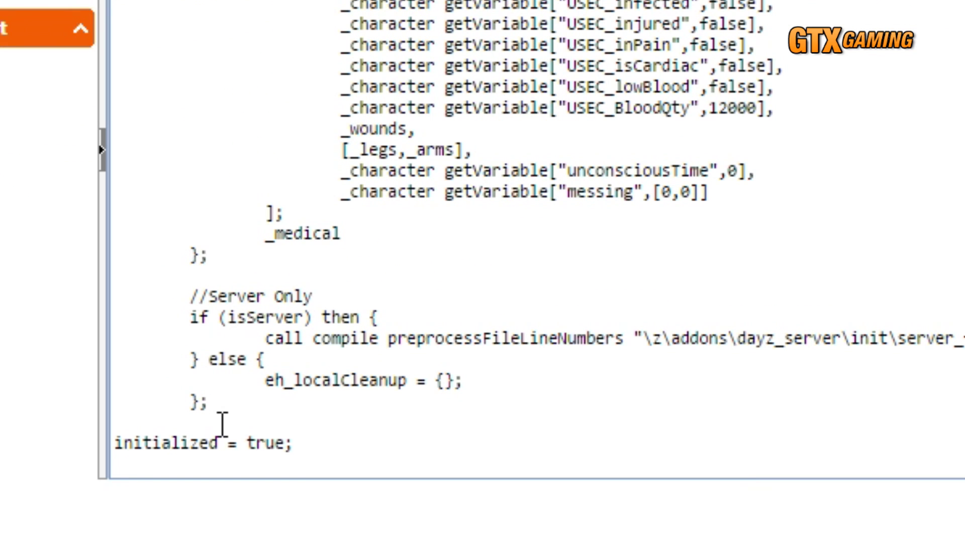
pyautogui.press('Return')
pyautogui.press('Return')
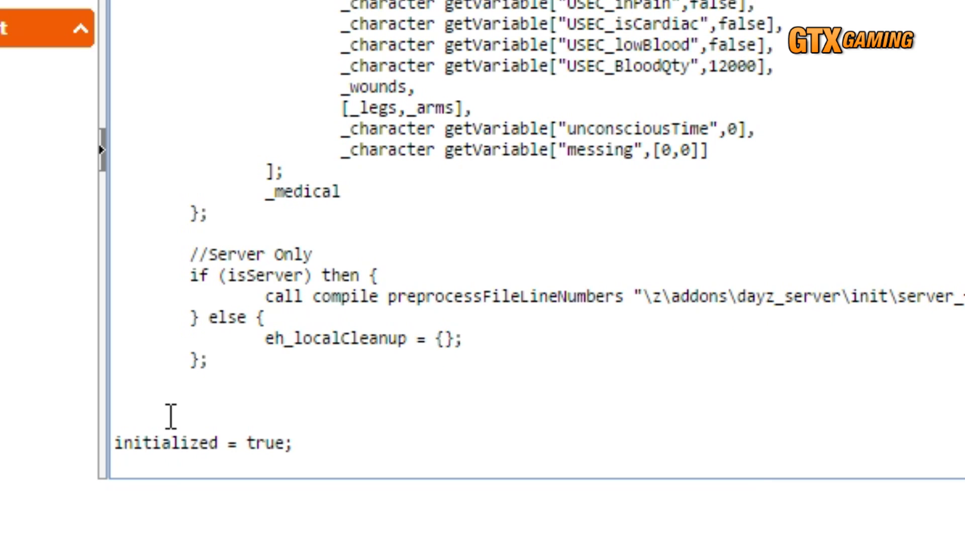
pyautogui.hotkey('ctrl', 'v')
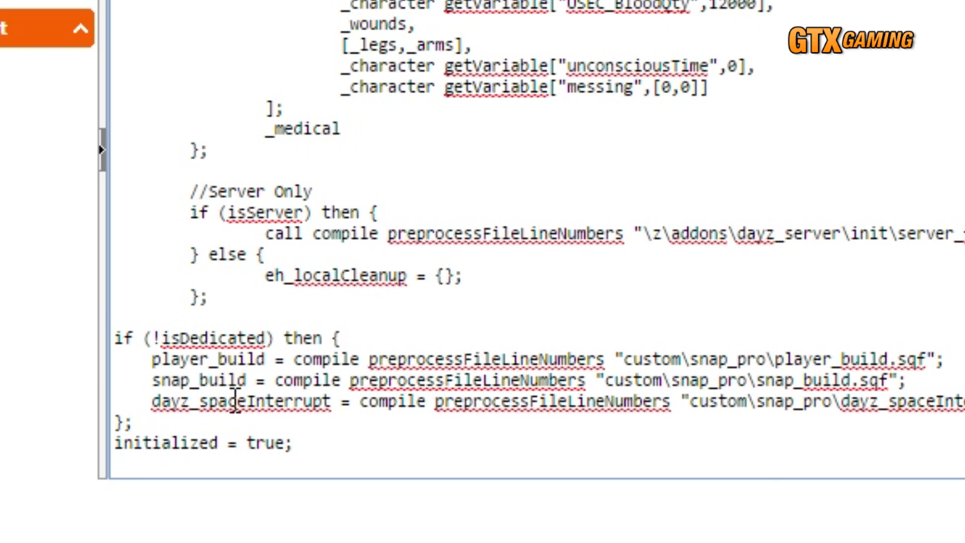
pyautogui.press('Return')
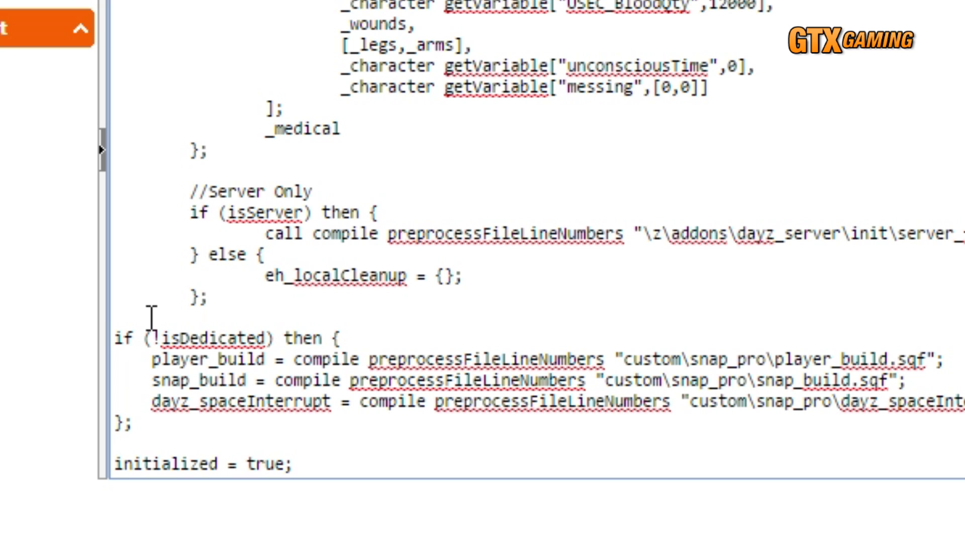
# Add the comment '// manual install Snap Build Pro 1.4.1' above the block and save.
pyautogui.press('Return')
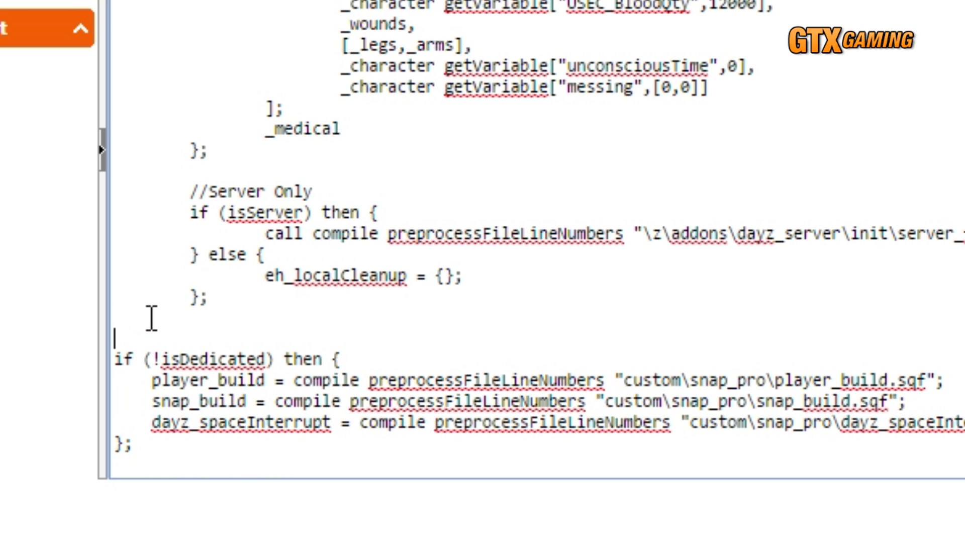
pyautogui.write('// manual install Snap')
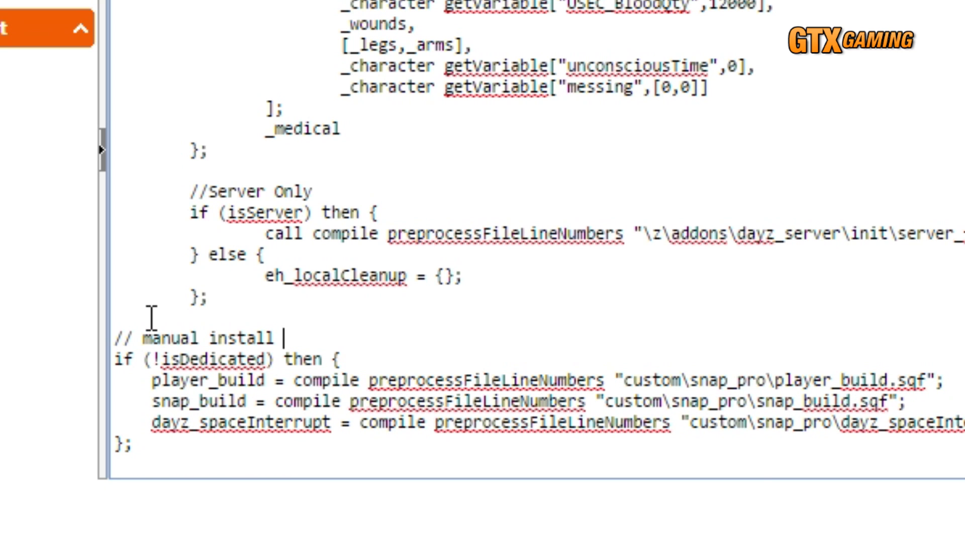
pyautogui.write(' Build Pro 1.4.1')
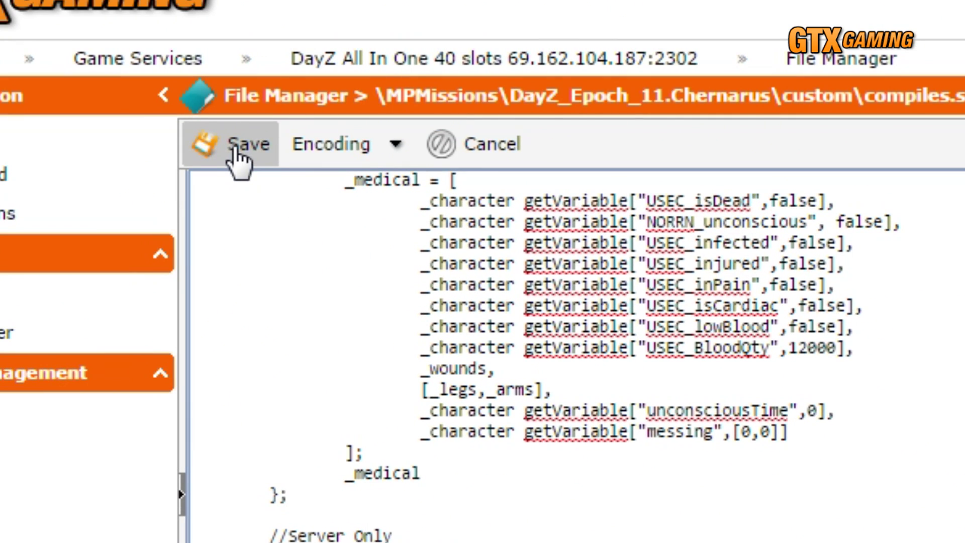
pyautogui.click(234, 149)
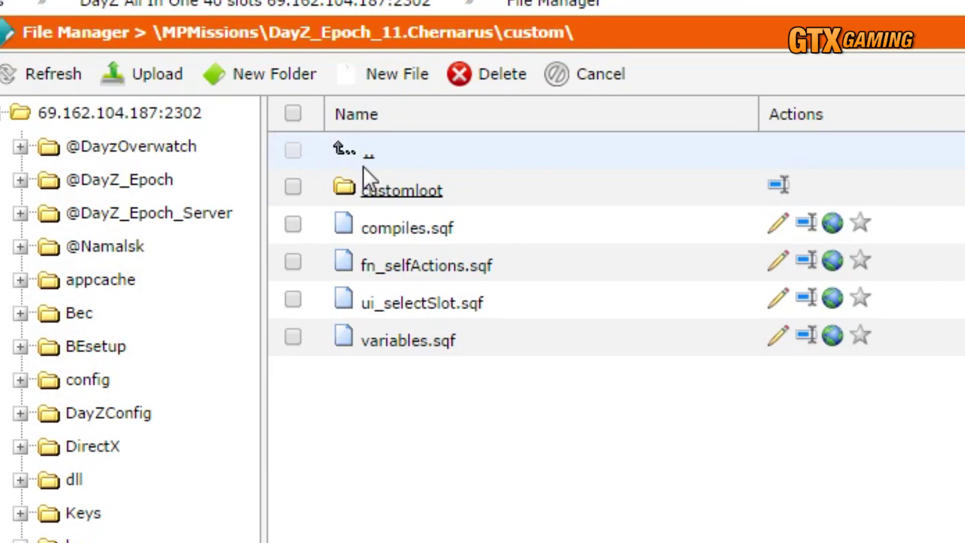
# Open the mission root's description.ext and copy the snappoints include line from the readme.
pyautogui.click(369, 154)
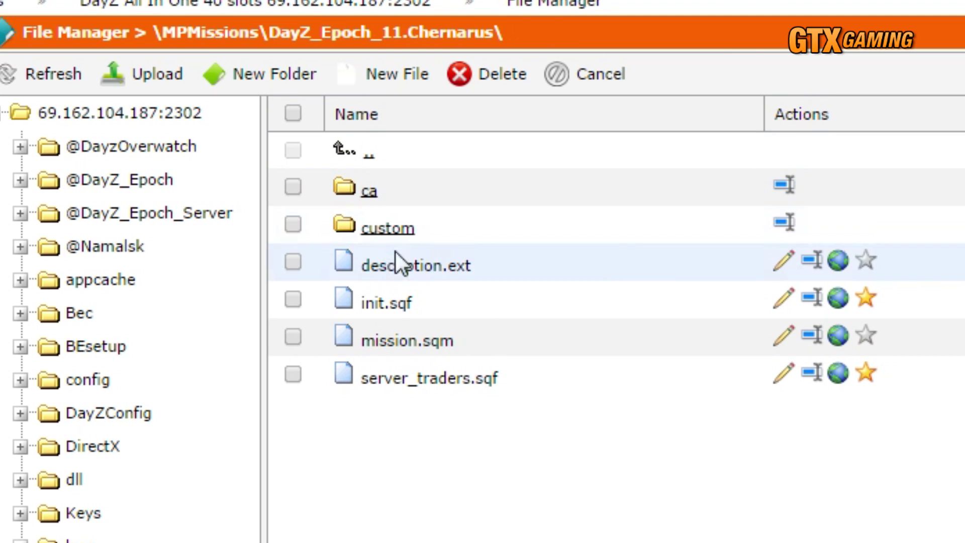
pyautogui.click(781, 262)
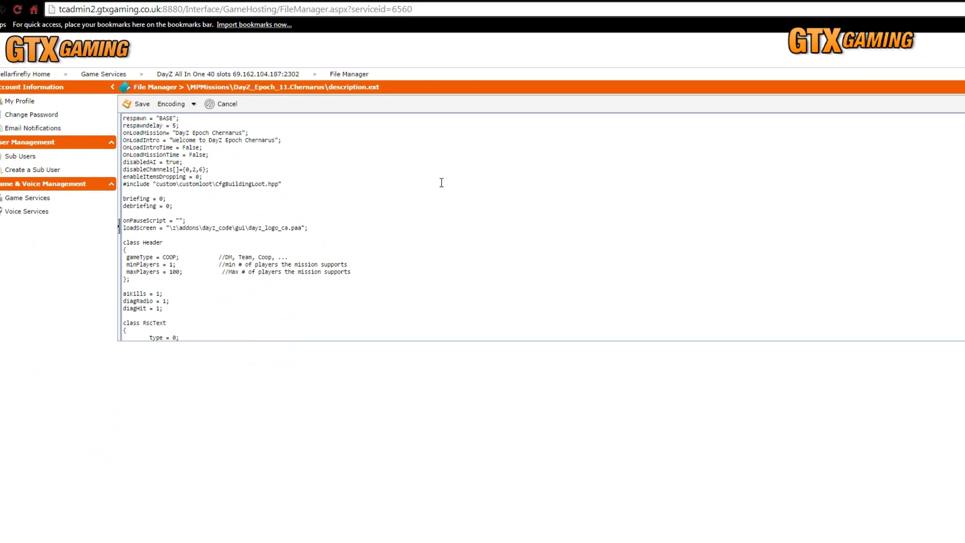
pyautogui.click(337, 8)
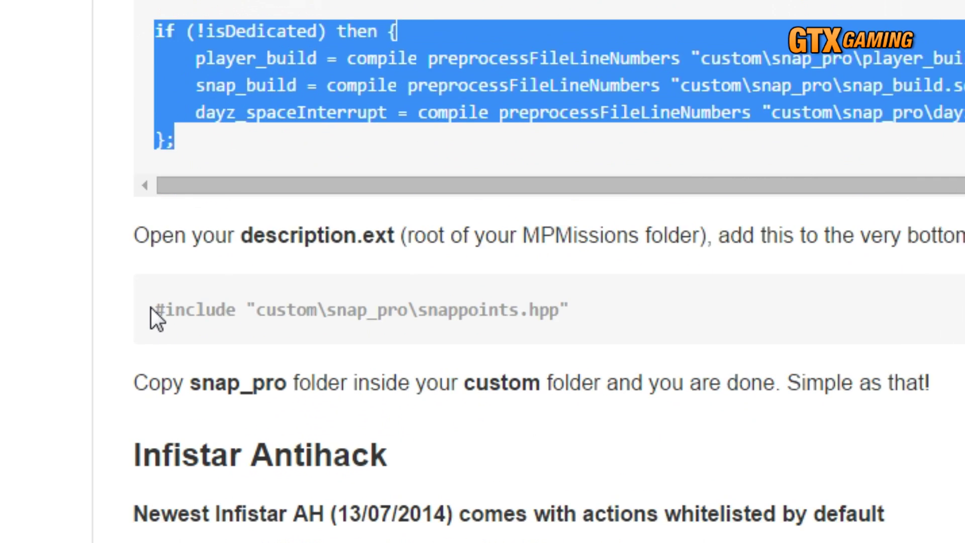
pyautogui.moveTo(152, 308); pyautogui.dragTo(642, 307)
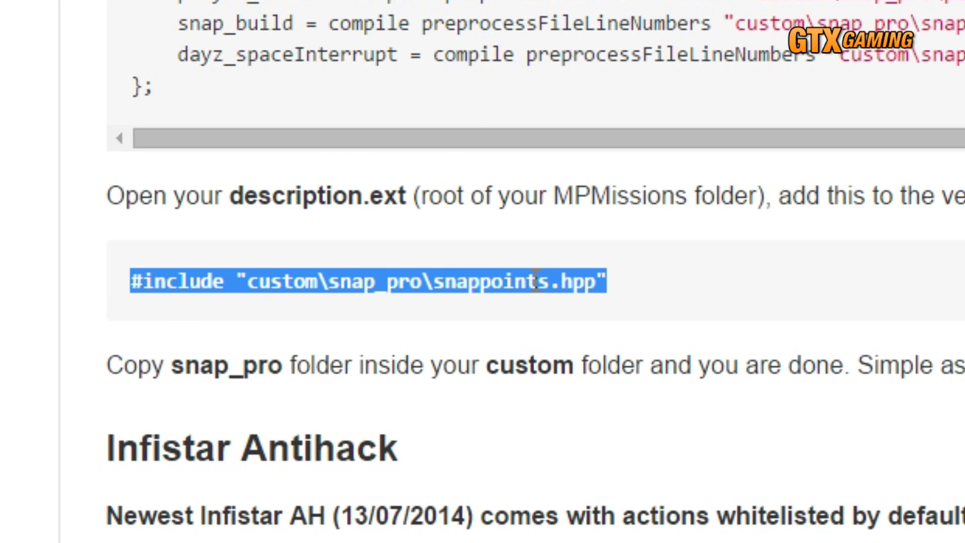
pyautogui.rightClick(454, 312)
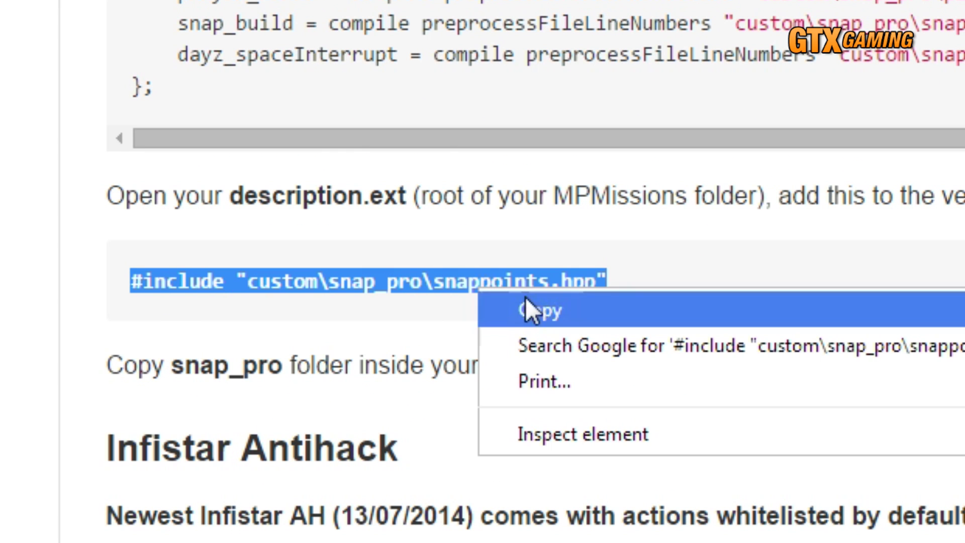
pyautogui.click(525, 299)
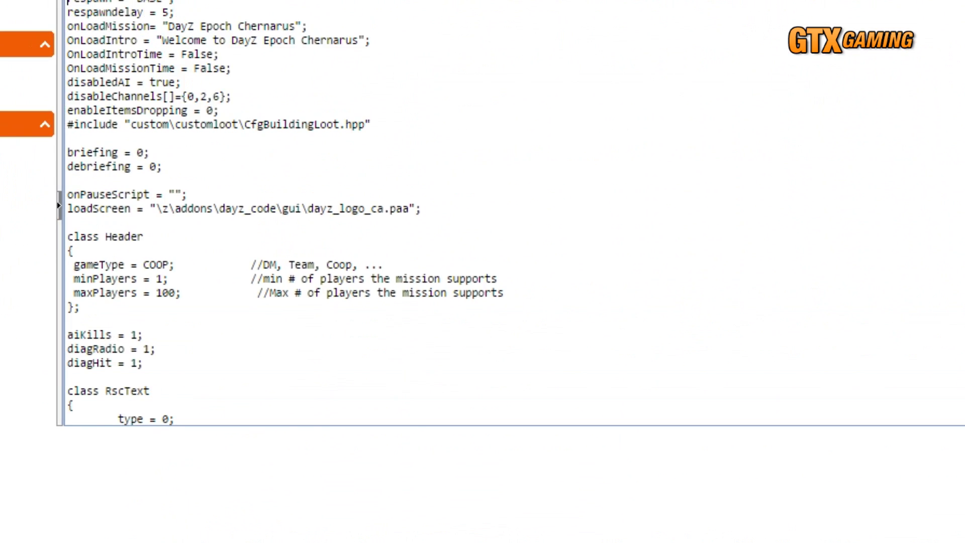
# Append the snappoints.hpp include under '// manual install of Snap Build Pro 1.' and save description.ext.
pyautogui.click(633, 322)
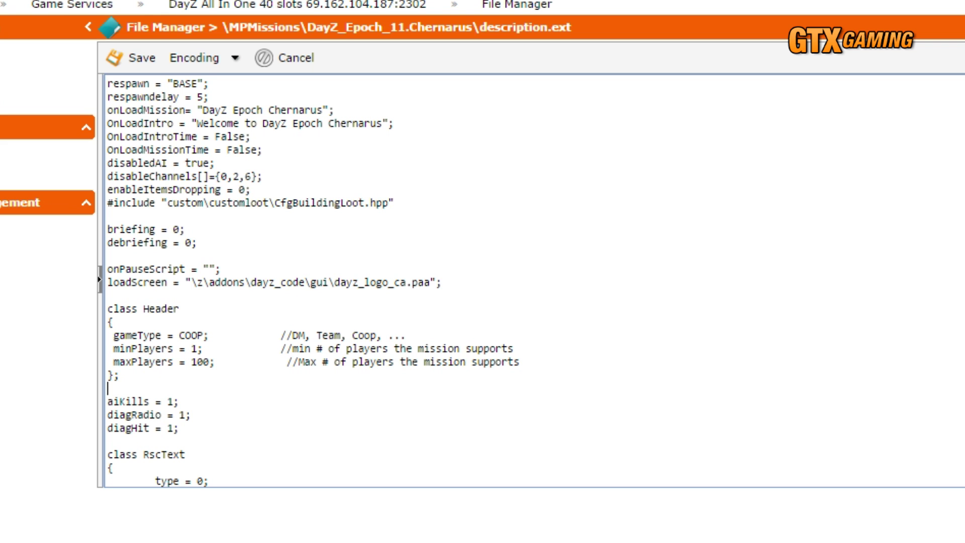
pyautogui.scroll(-15, 370, 483)
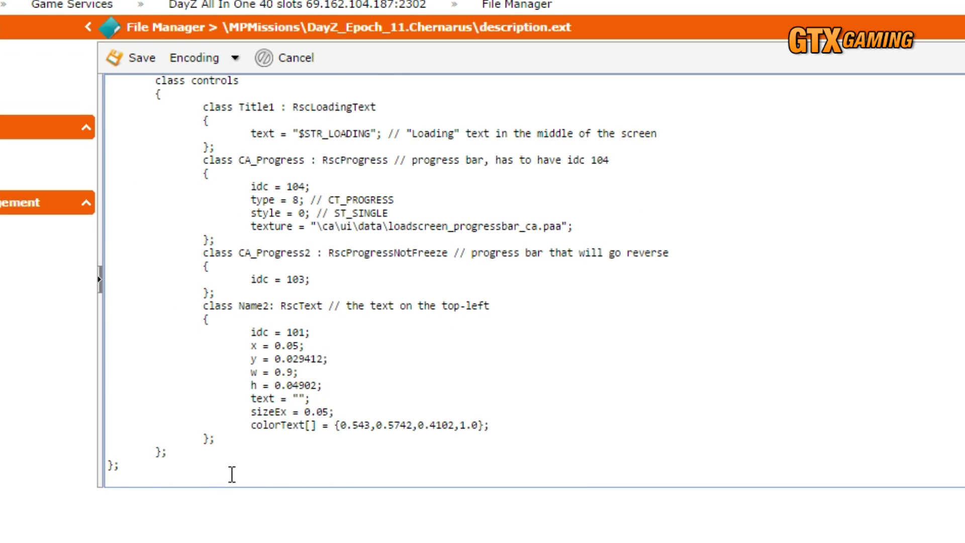
pyautogui.hotkey('ctrl', 'v')
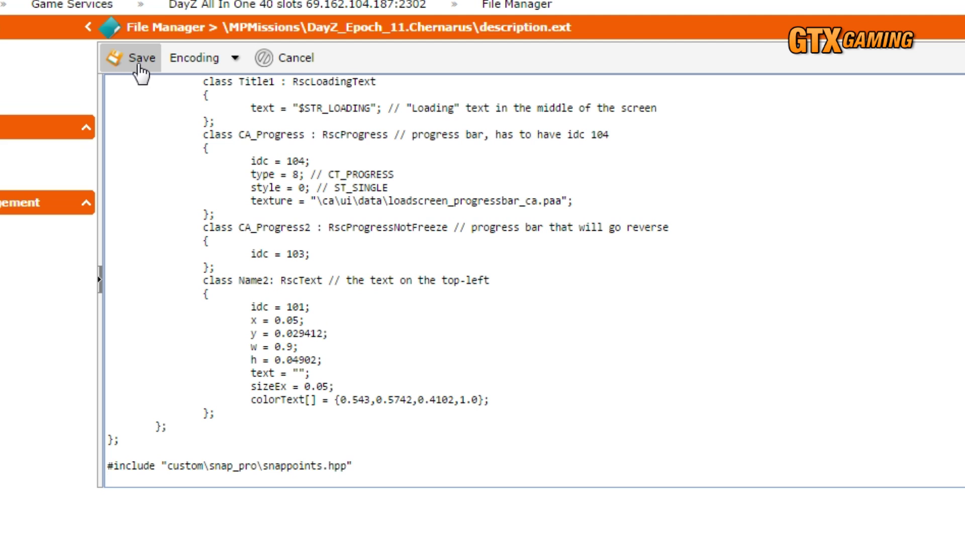
pyautogui.click(171, 455)
pyautogui.press('Return')
pyautogui.write('// manual insta')
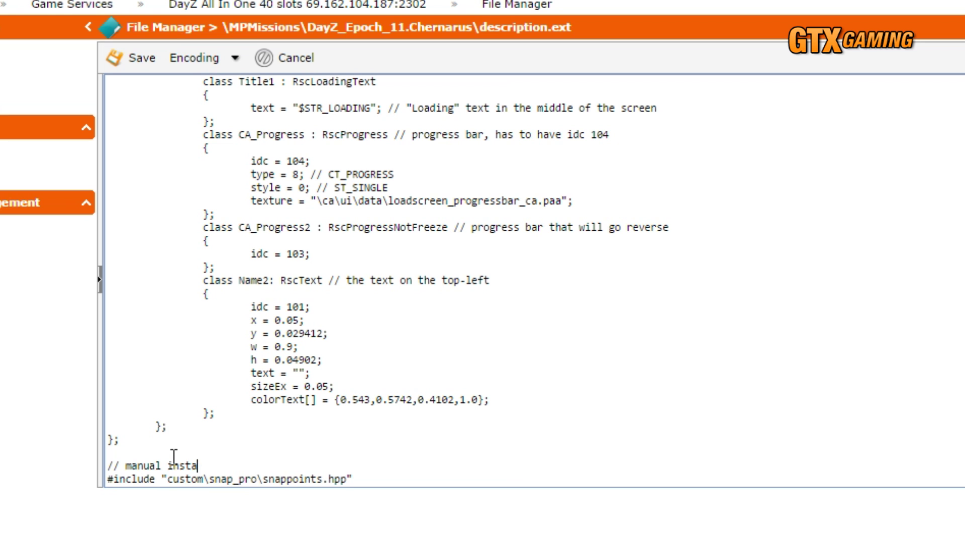
pyautogui.write('ll of Snap Build Pro 1.')
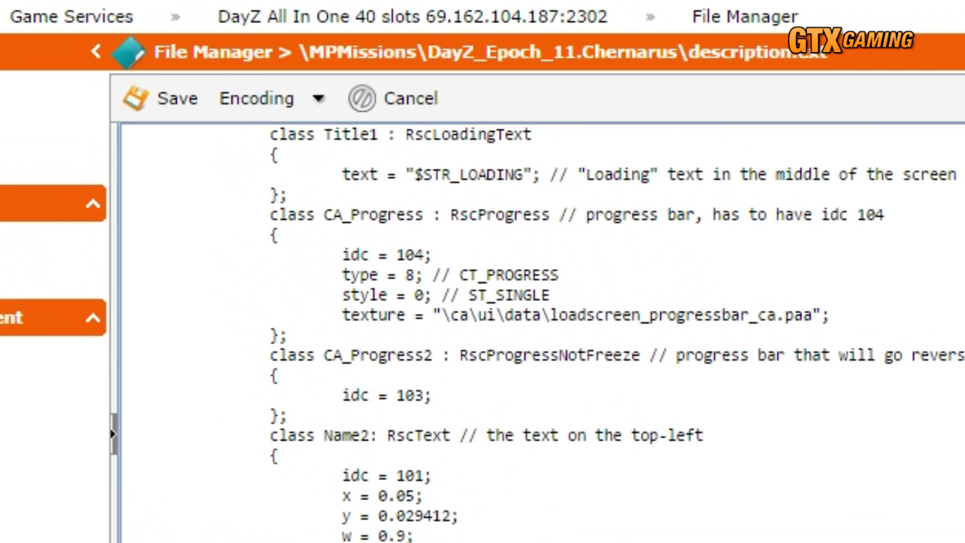
pyautogui.click(170, 101)
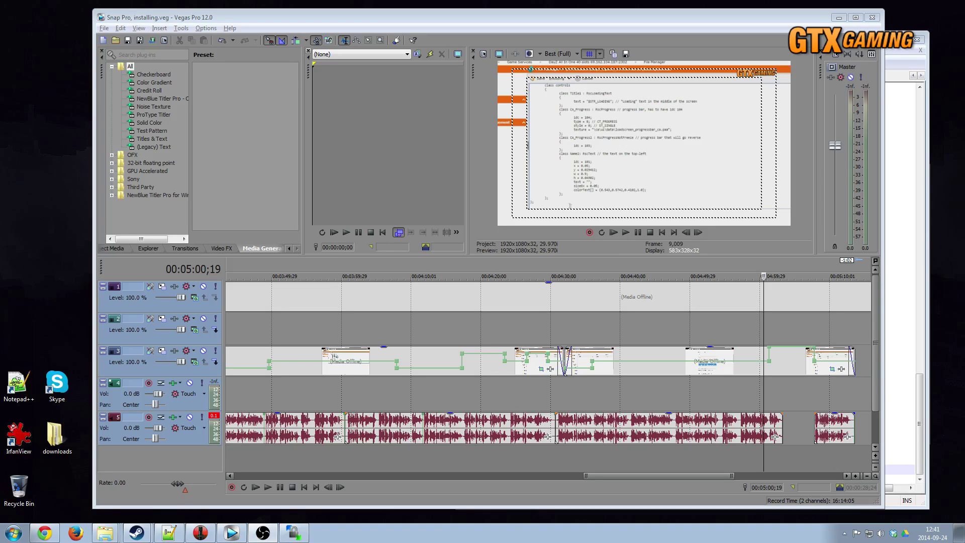
# Drag snap_pro from SnapPro-master.zip's SnapPro-master/custom folder onto the desktop.
pyautogui.doubleClick(58, 436)
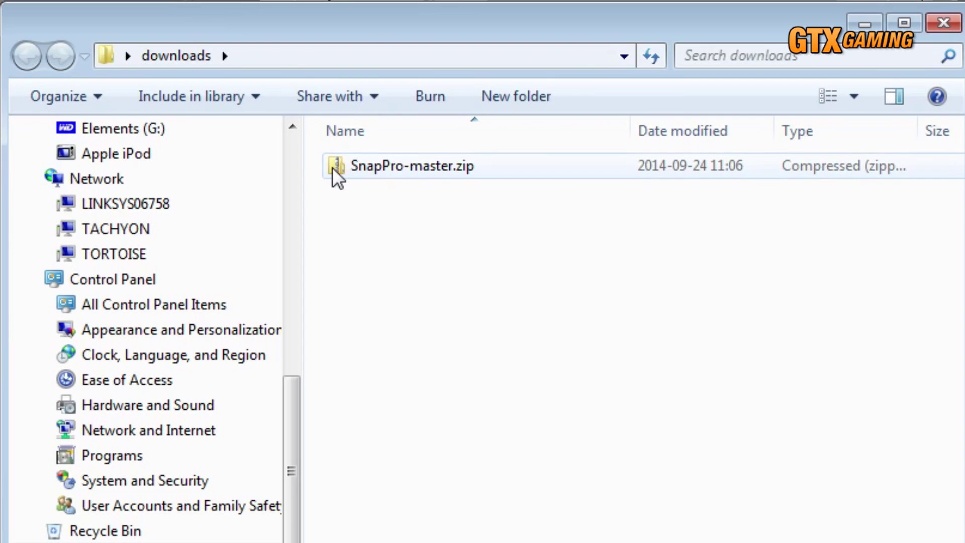
pyautogui.click(529, 152)
pyautogui.doubleClick(333, 167)
pyautogui.doubleClick(333, 167)
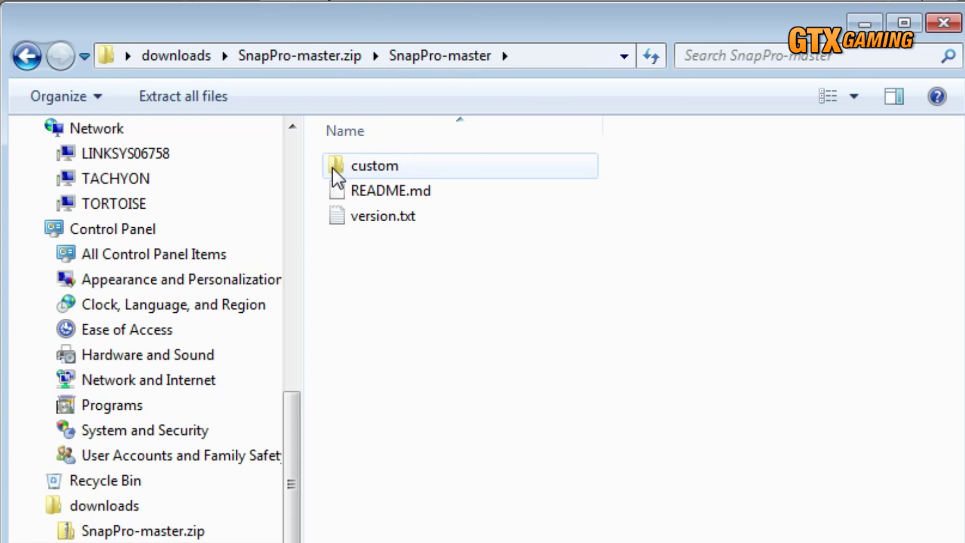
pyautogui.doubleClick(332, 167)
pyautogui.click(333, 167)
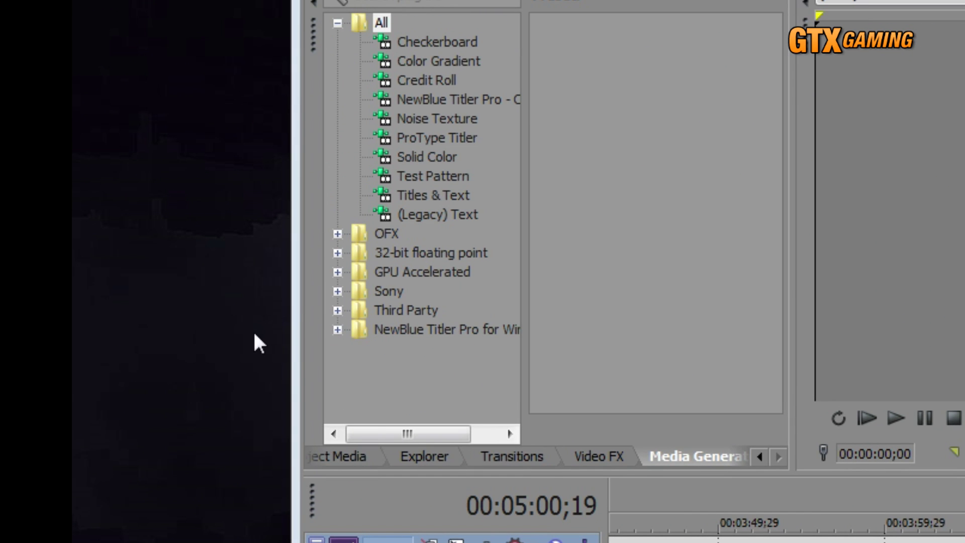
pyautogui.moveTo(254, 335); pyautogui.dragTo(255, 334)
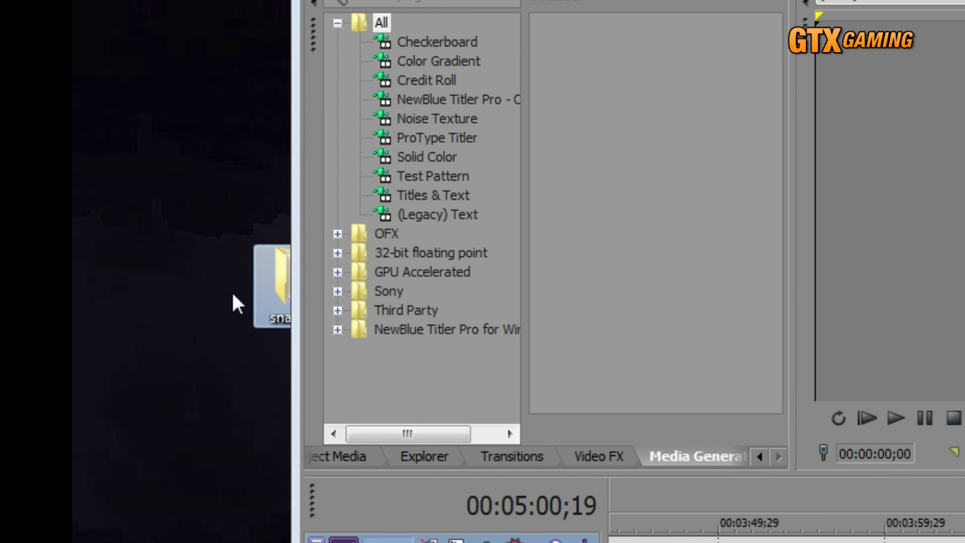
pyautogui.moveTo(169, 153); pyautogui.dragTo(173, 158)
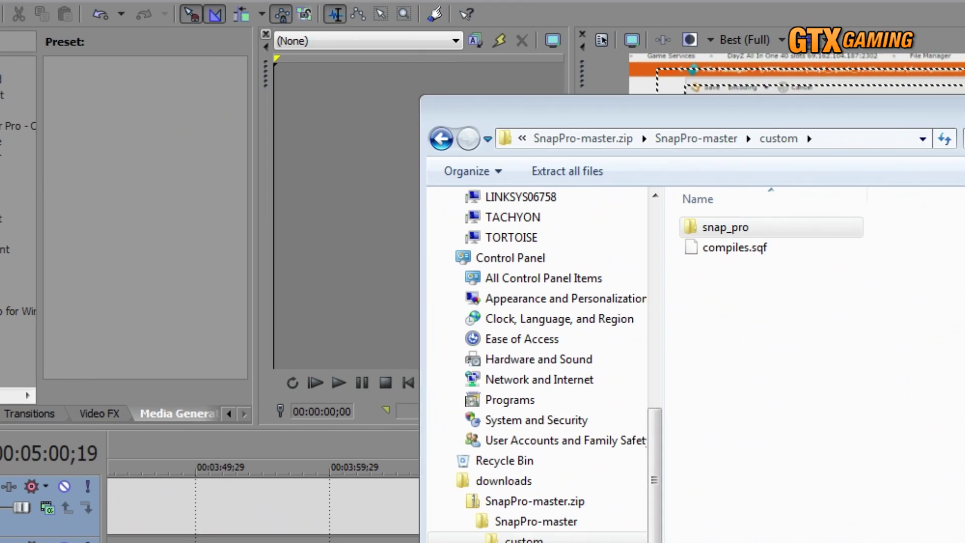
pyautogui.hotkey('alt', 'Tab')
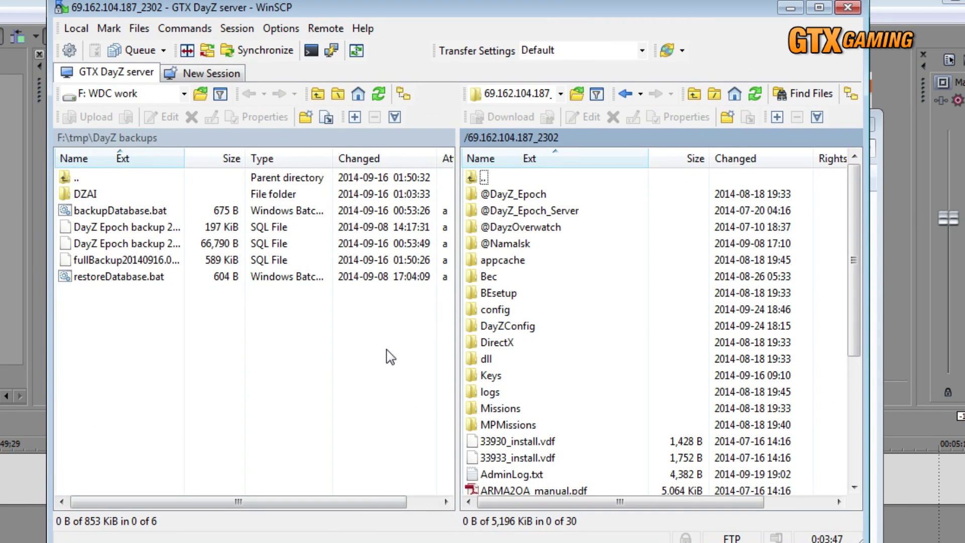
# Upload snap_pro into MPMissions/DayZ_Epoch_11.Chernarus/custom on the server.
pyautogui.click(503, 424)
pyautogui.doubleClick(473, 426)
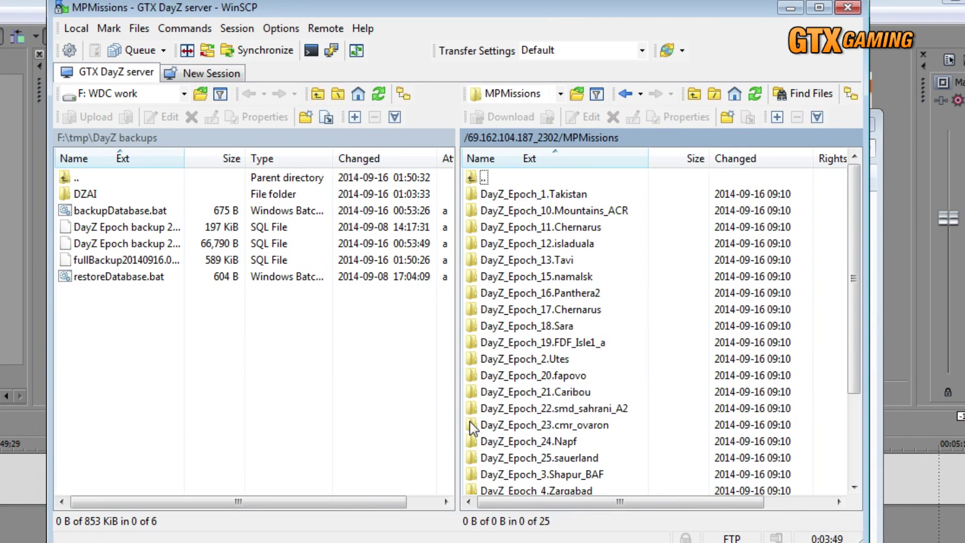
pyautogui.click(474, 233)
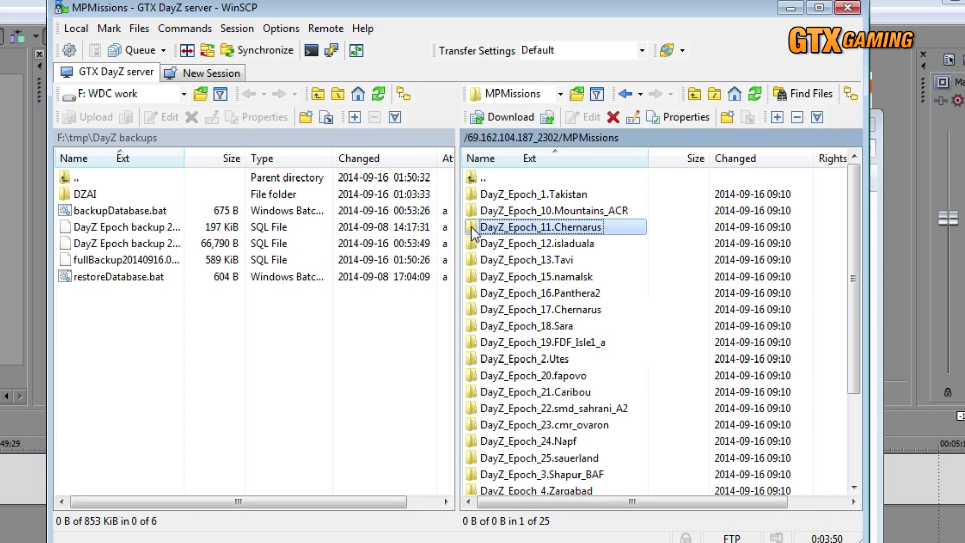
pyautogui.doubleClick(473, 232)
pyautogui.doubleClick(474, 210)
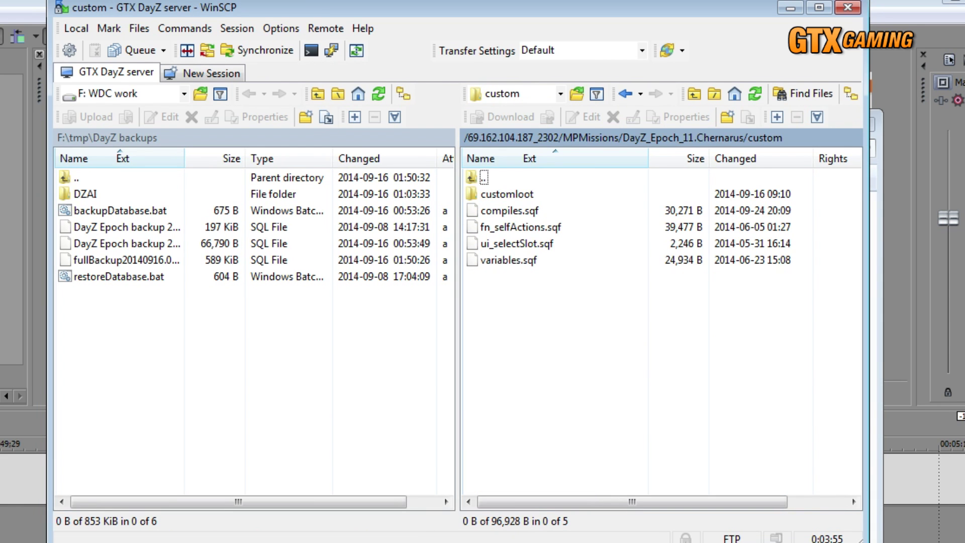
pyautogui.moveTo(327, 371); pyautogui.dragTo(511, 349)
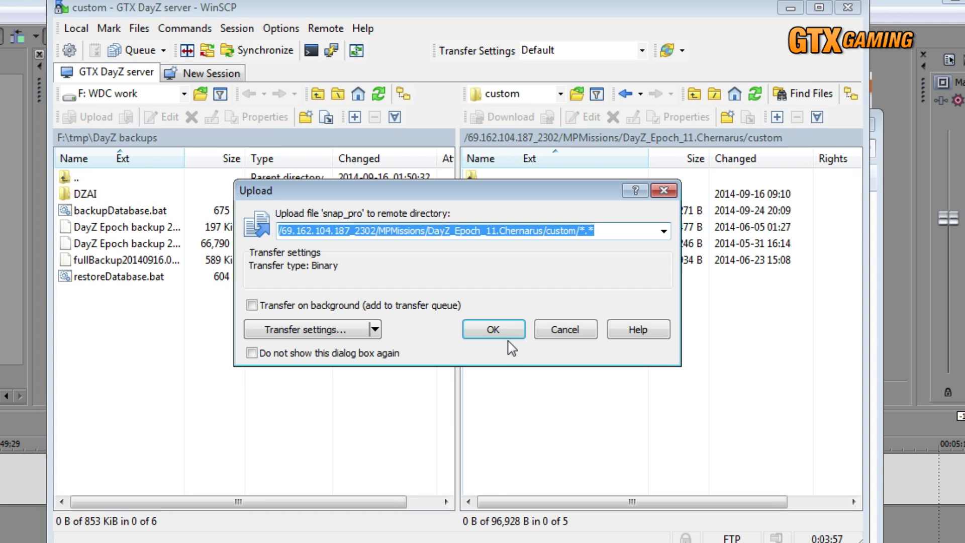
pyautogui.click(508, 337)
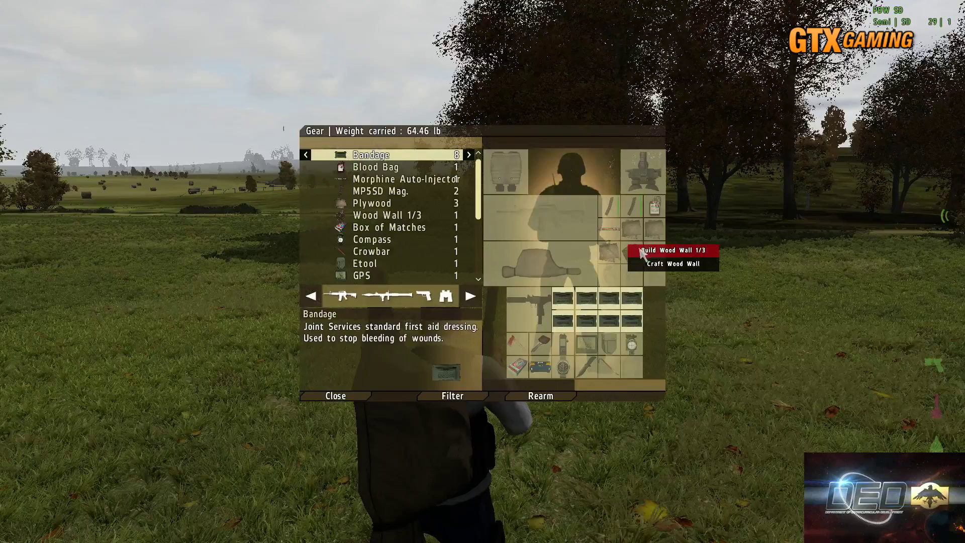
# Build a Wood Wall 1/3 from the inventory with snapping enabled, then step back to view it.
pyautogui.click(646, 252)
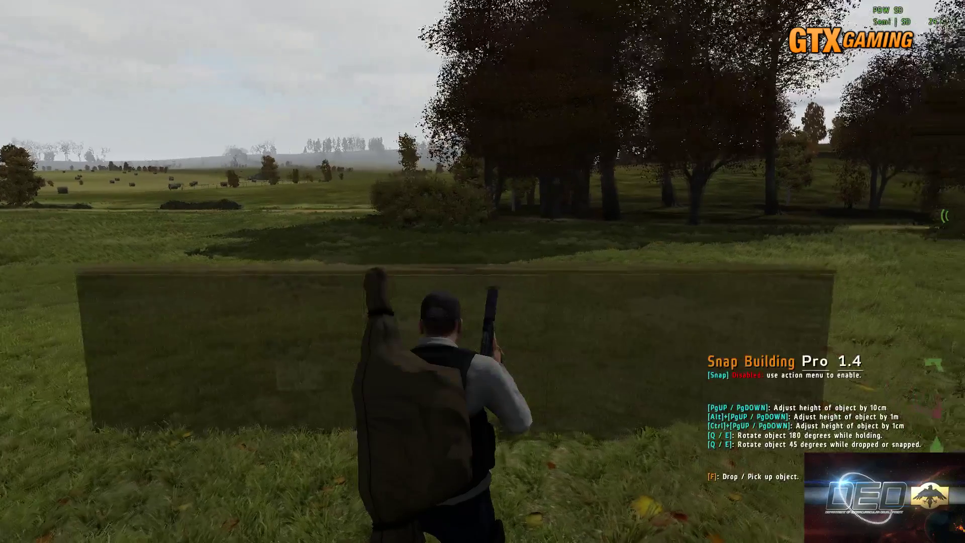
pyautogui.scroll(-1, 482, 271)
pyautogui.middleClick(482, 271)
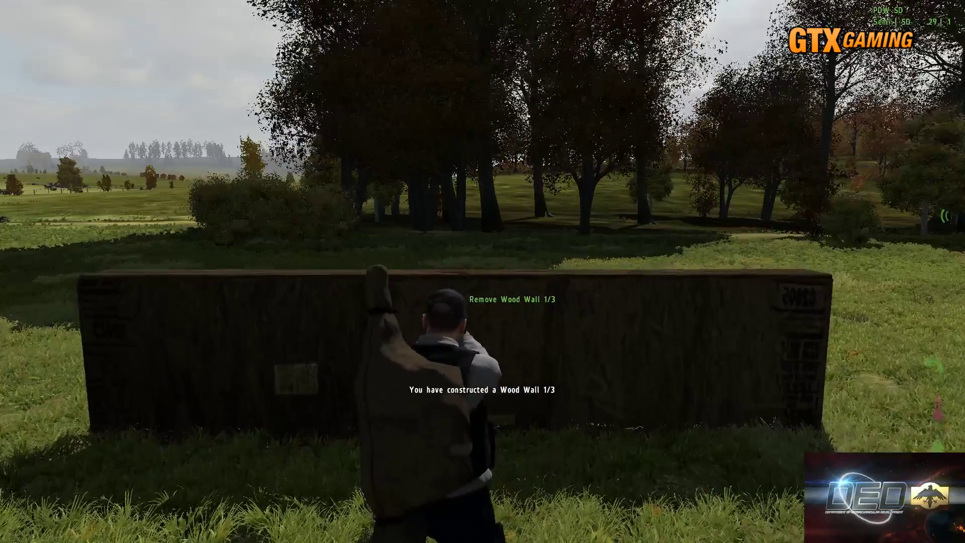
pyautogui.press('s')
pyautogui.press('s')
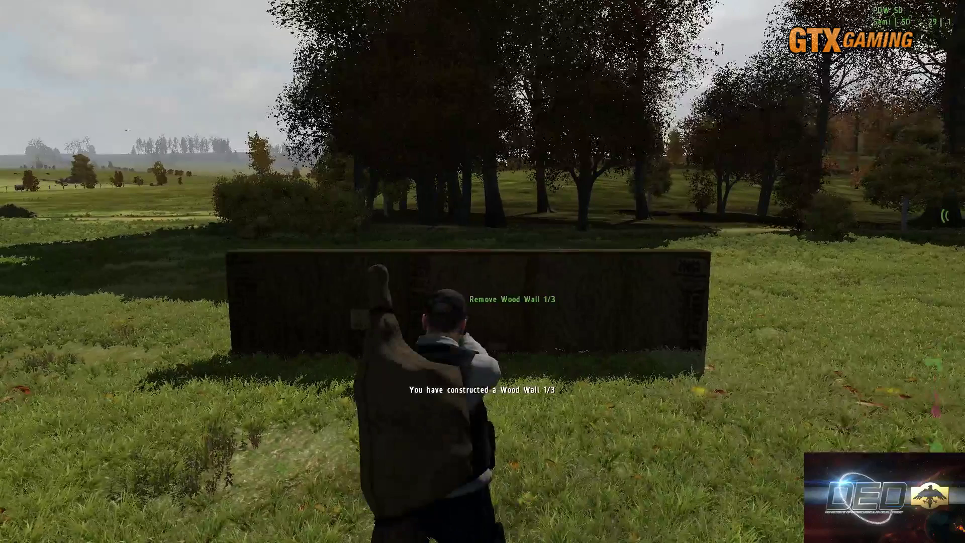